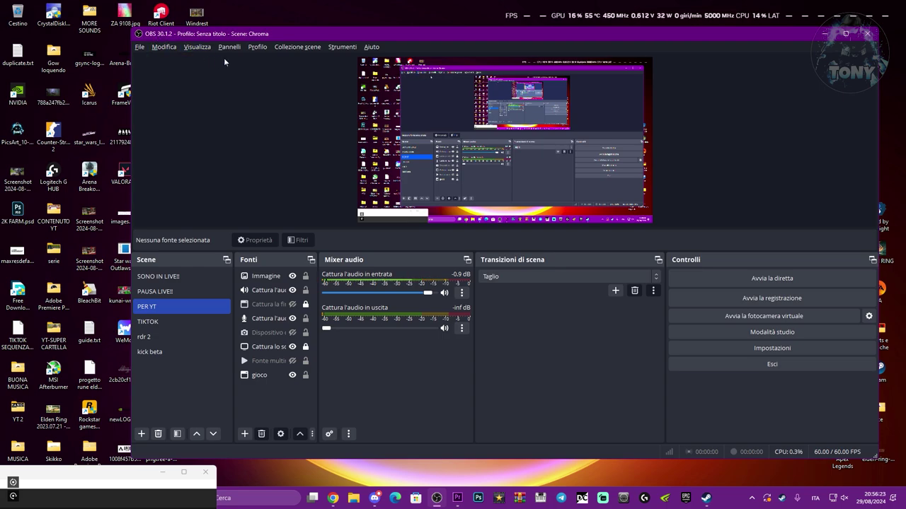
drag(383, 36, 374, 42)
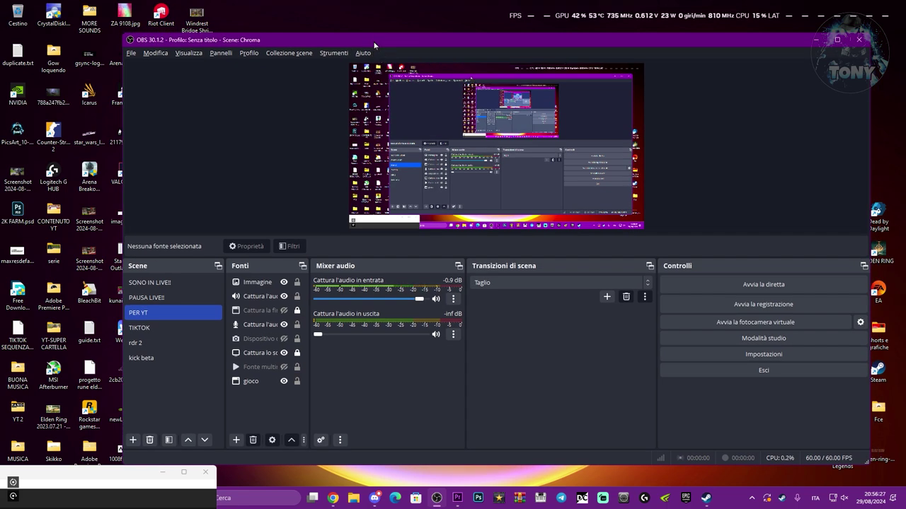
drag(374, 41, 393, 45)
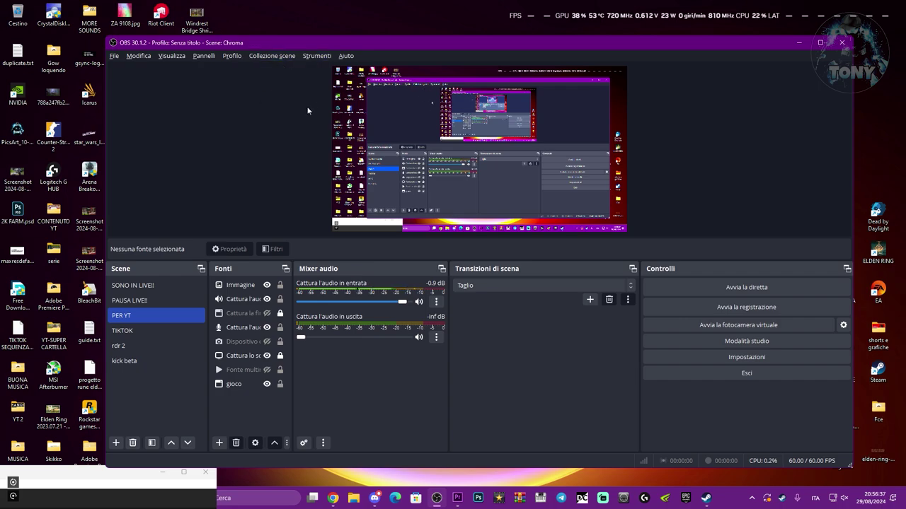
click(316, 55)
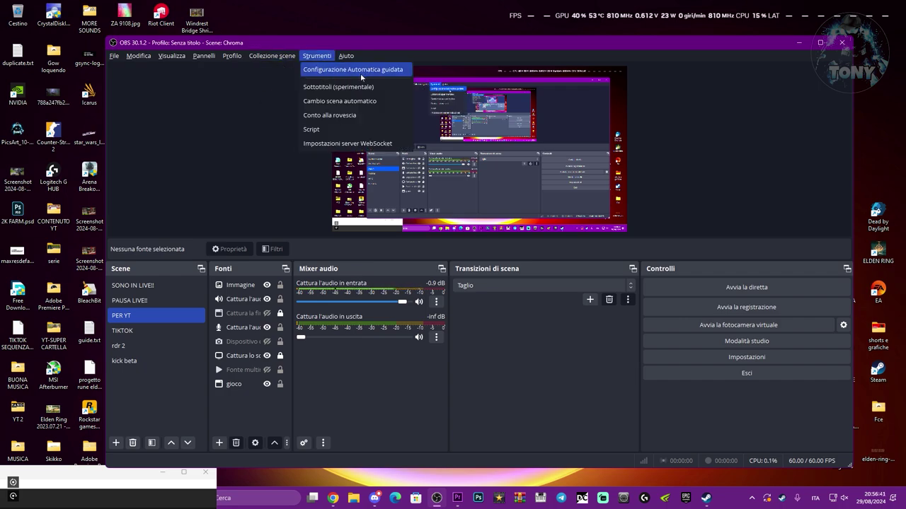
key(Escape)
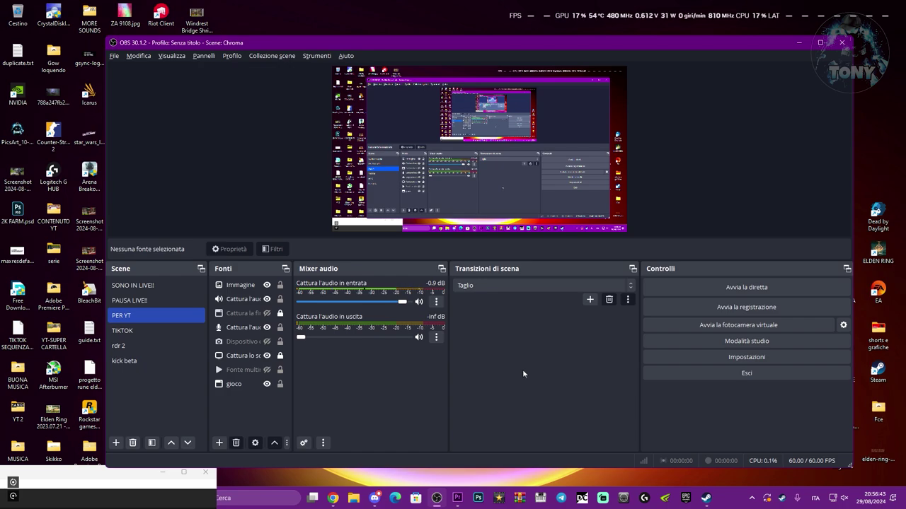
Step: Examine the streaming output and encoder settings, from the video encoder down to the maximum B-frames, then leave the settings without changes
click(744, 358)
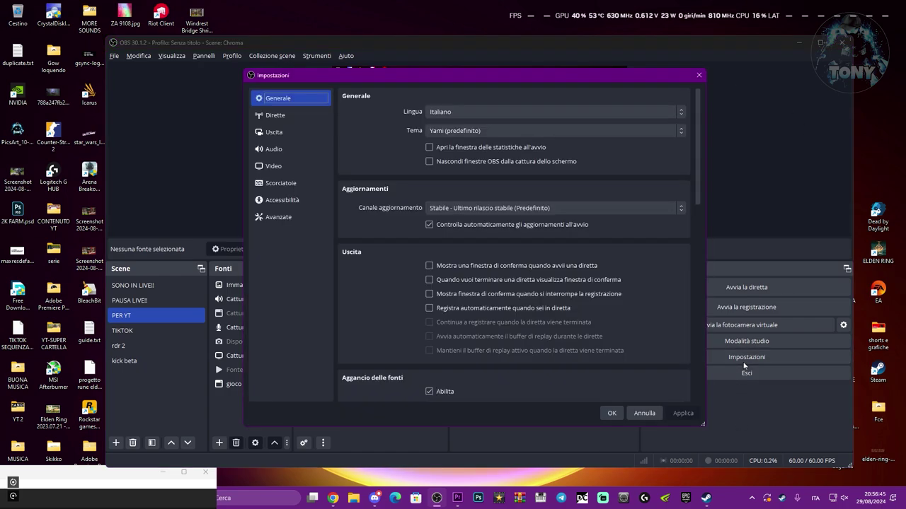
click(276, 166)
click(275, 133)
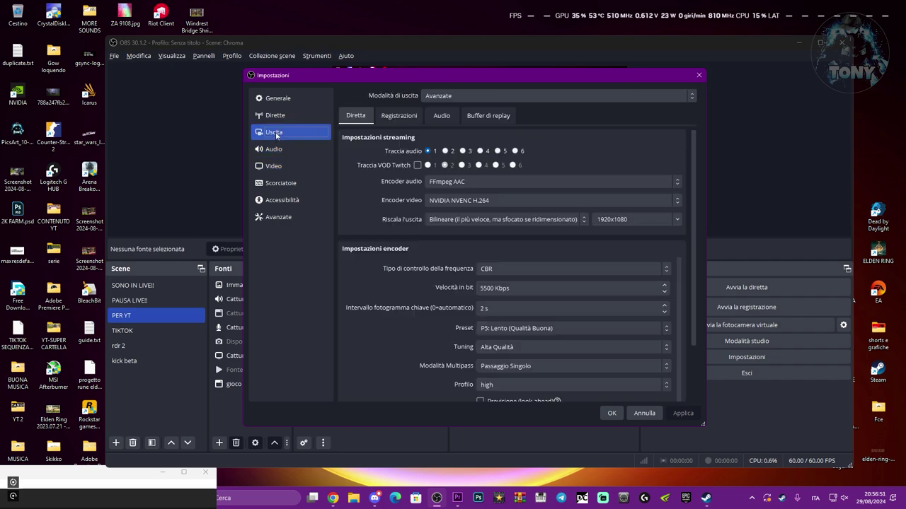
scroll(408, 274, down, 2)
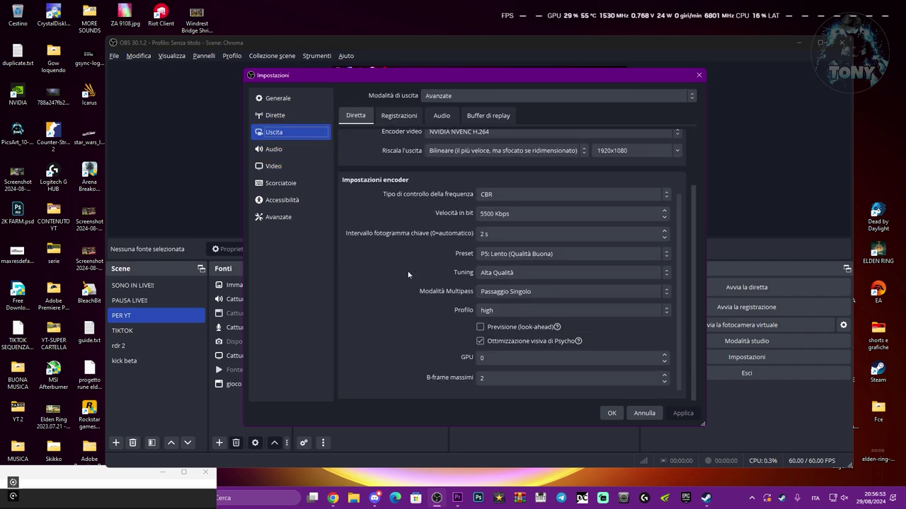
scroll(408, 275, up, 2)
scroll(408, 274, down, 2)
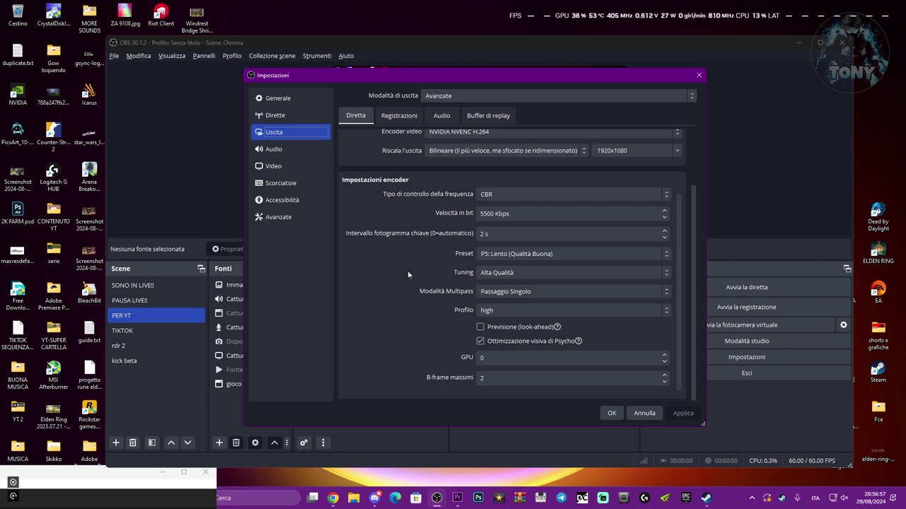
scroll(408, 275, up, 1)
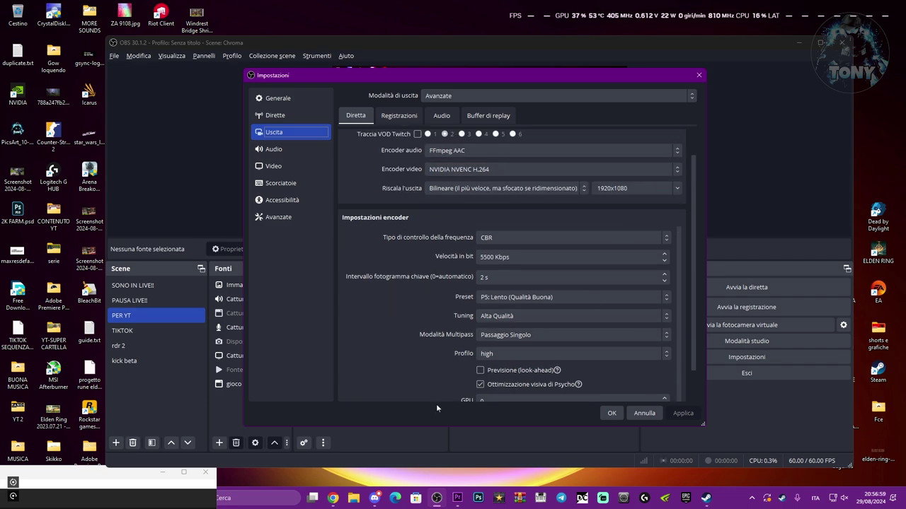
scroll(398, 366, down, 1)
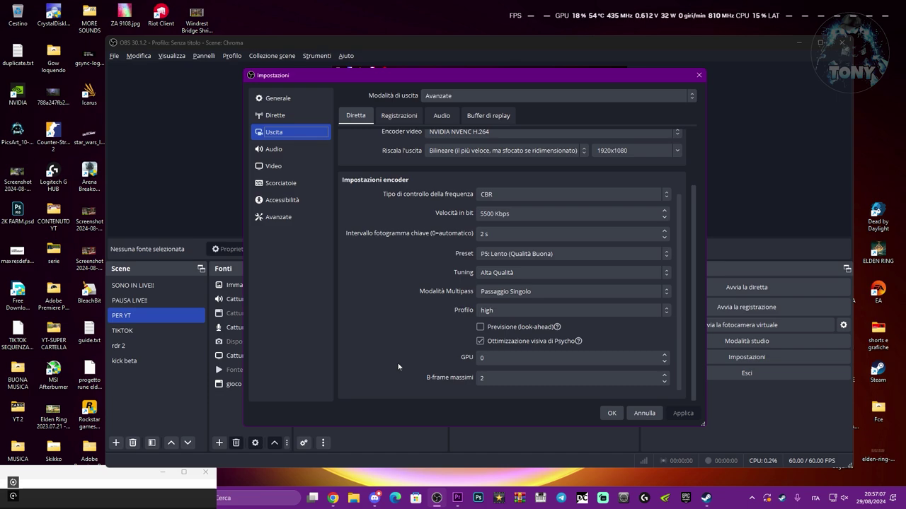
scroll(413, 301, up, 2)
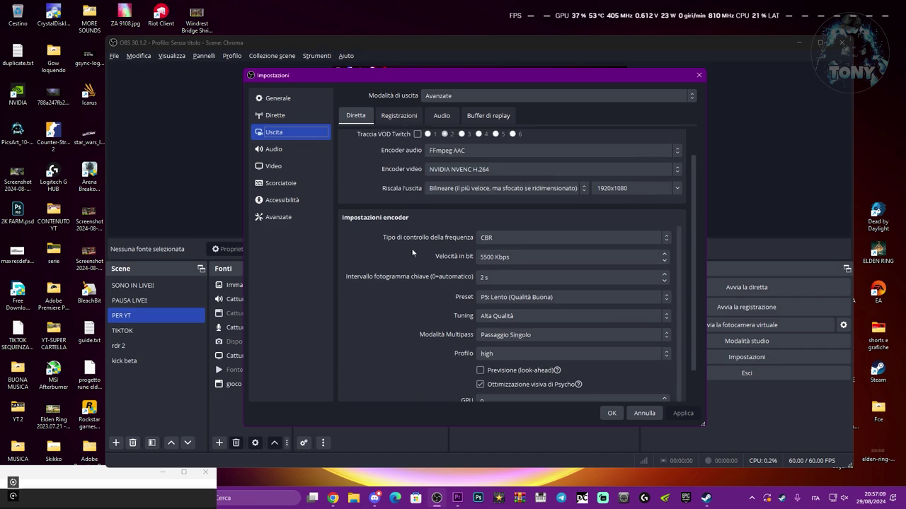
click(698, 75)
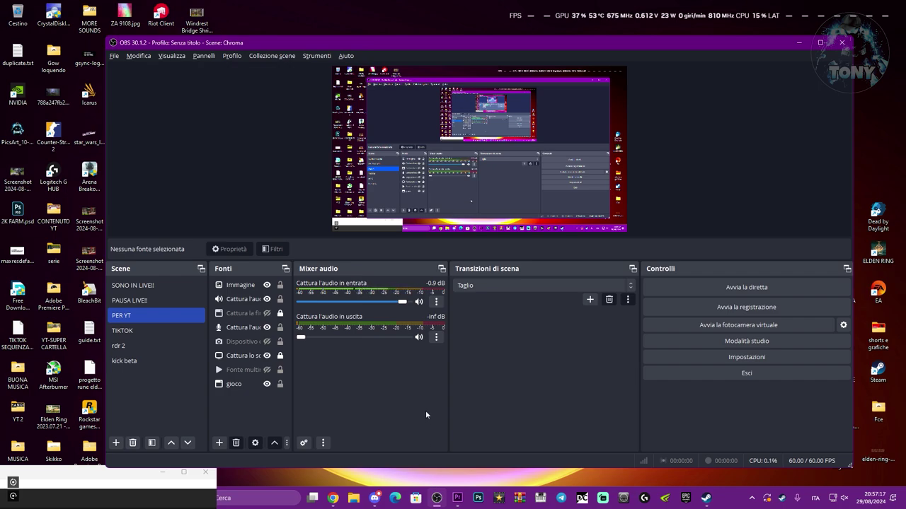
Step: Start the automatic configuration wizard and optimise only for recordings, not for streaming
click(316, 55)
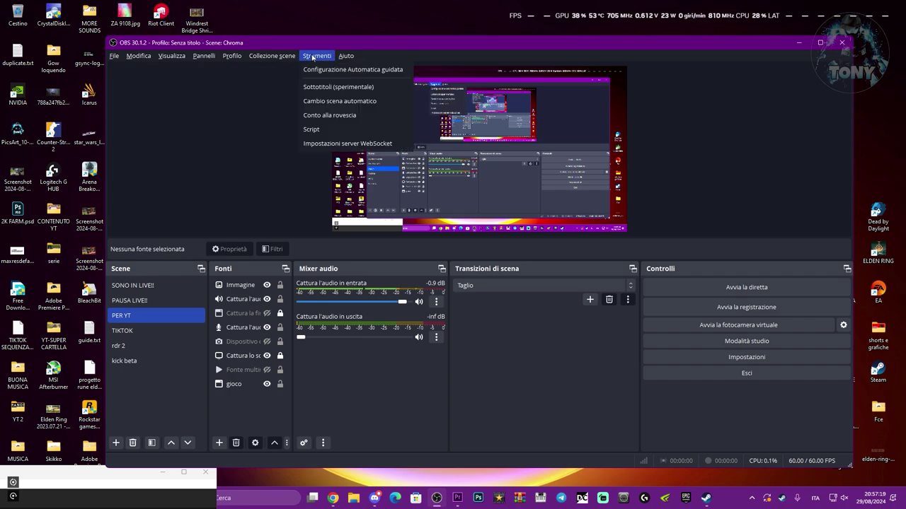
click(319, 71)
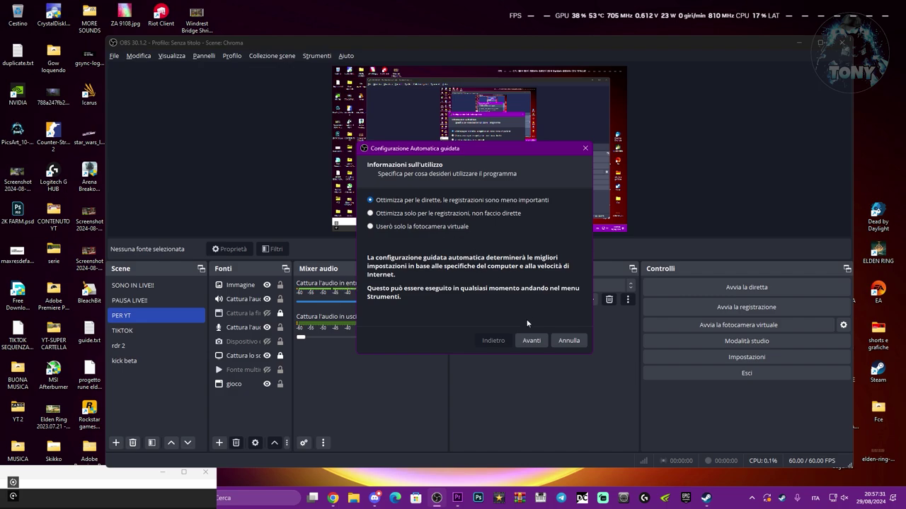
click(378, 215)
click(531, 341)
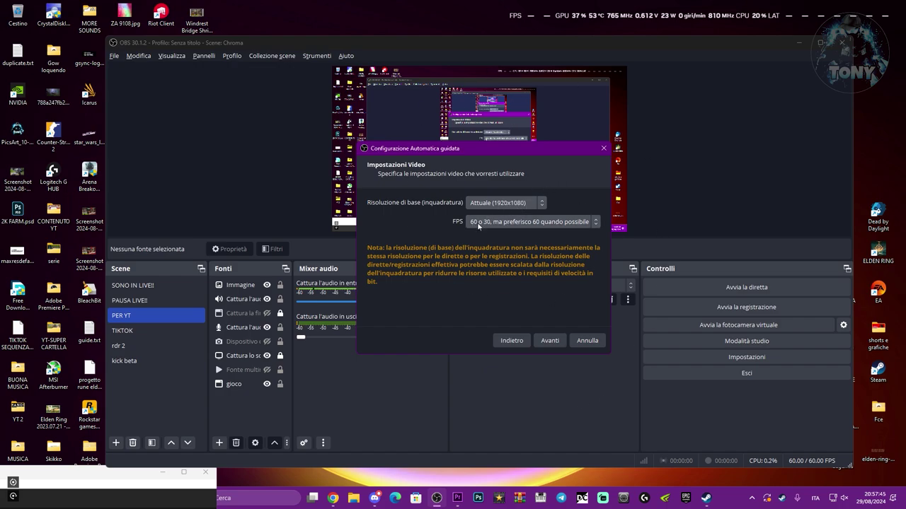
Step: Set the wizard's FPS to 60, keep the current 1920x1080 base resolution, and run the configuration test
click(535, 223)
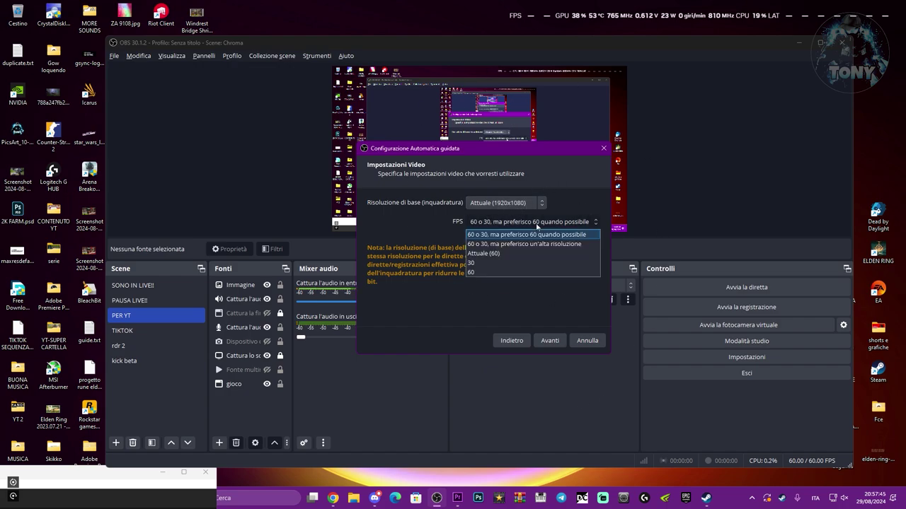
click(481, 273)
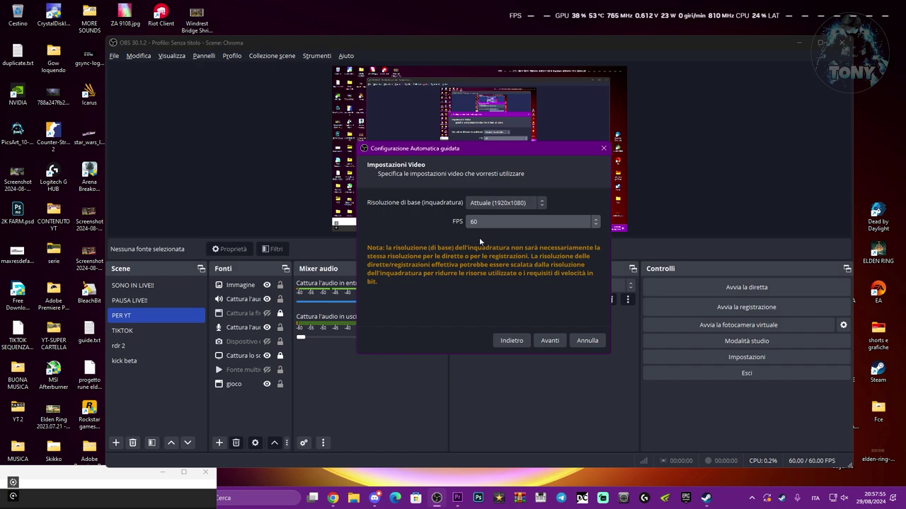
click(499, 203)
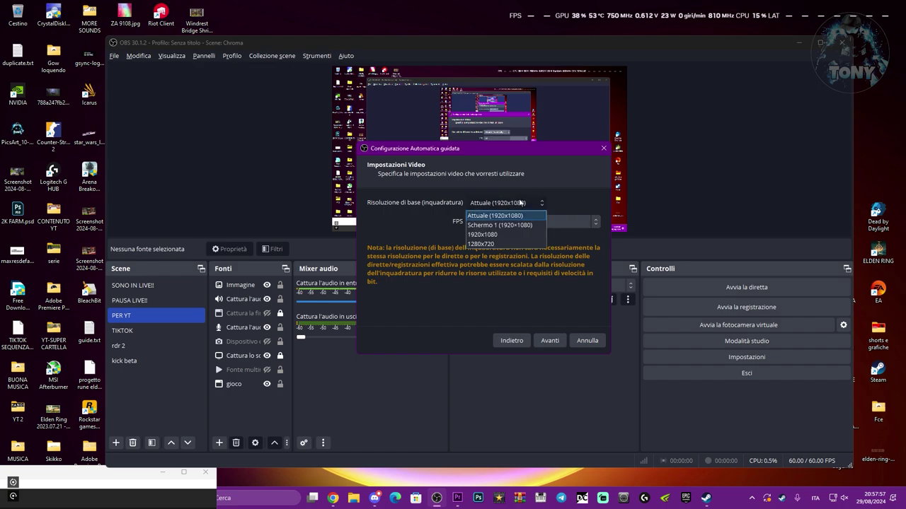
click(437, 234)
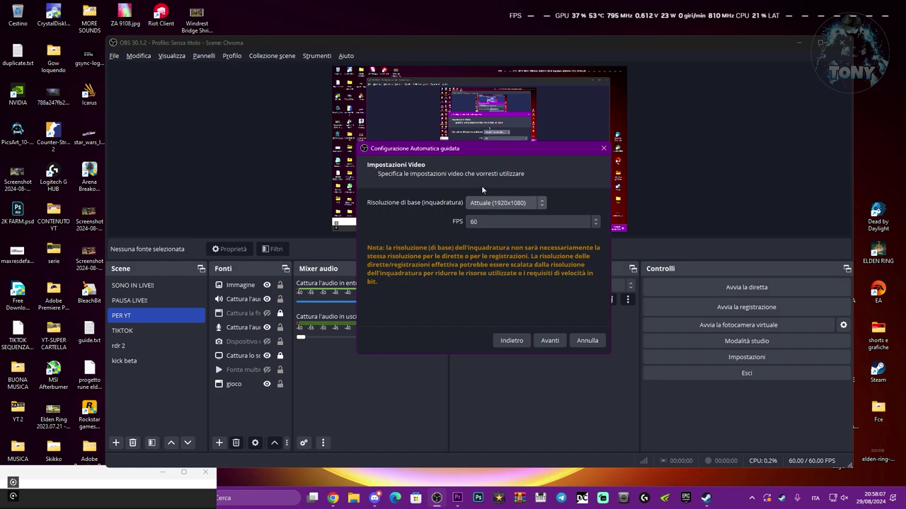
click(550, 341)
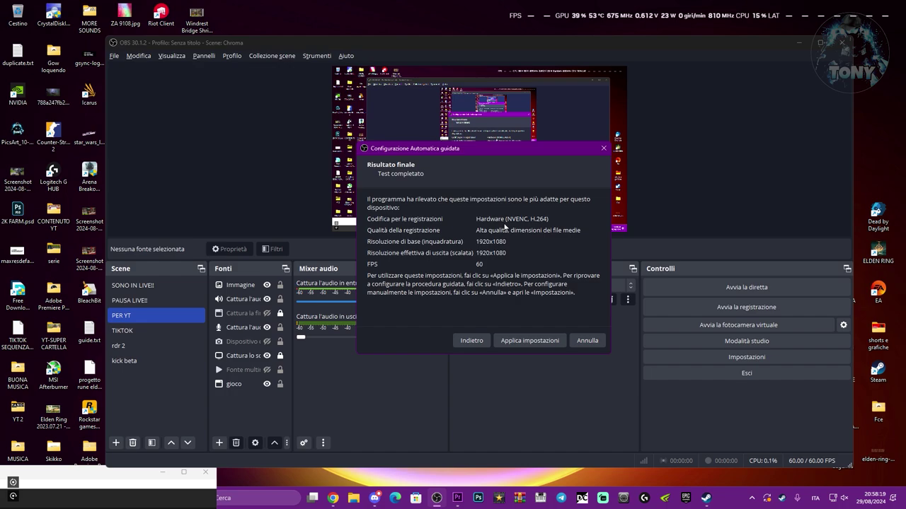
Step: Apply the settings recommended by the automatic configuration wizard
drag(509, 148, 447, 152)
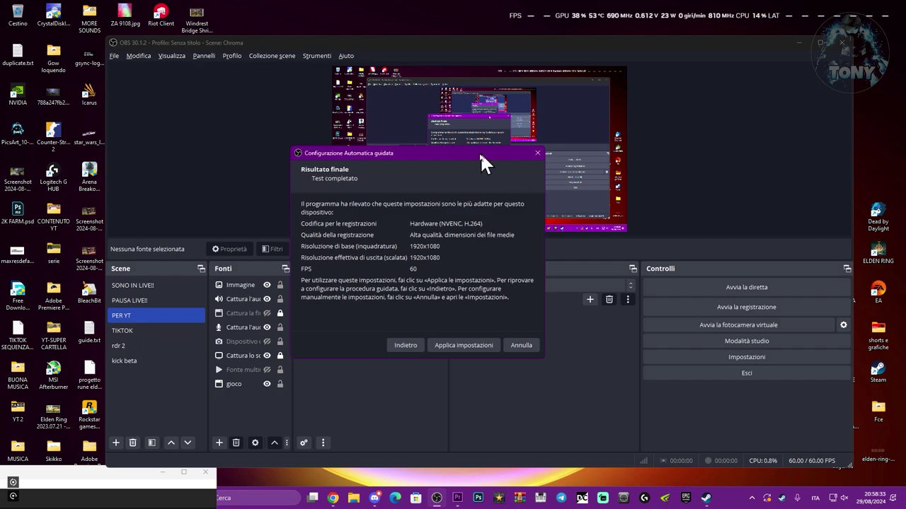
drag(480, 152, 455, 155)
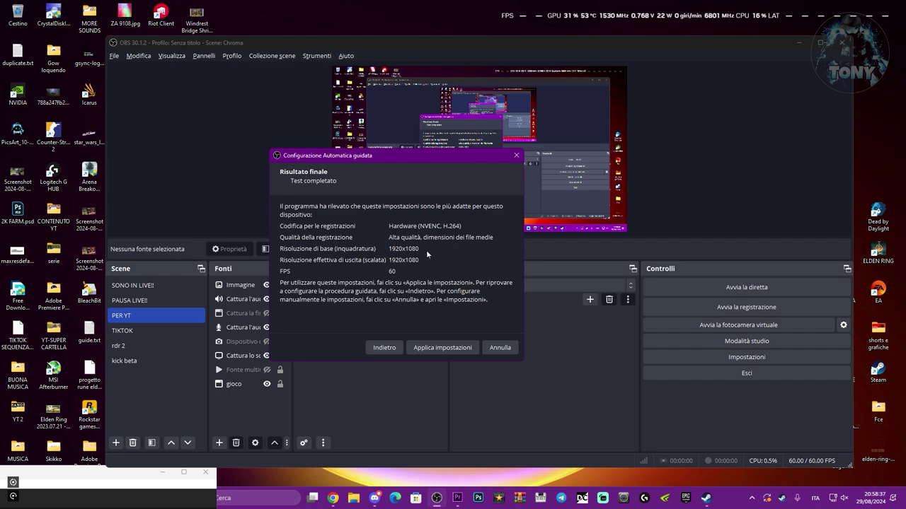
click(431, 347)
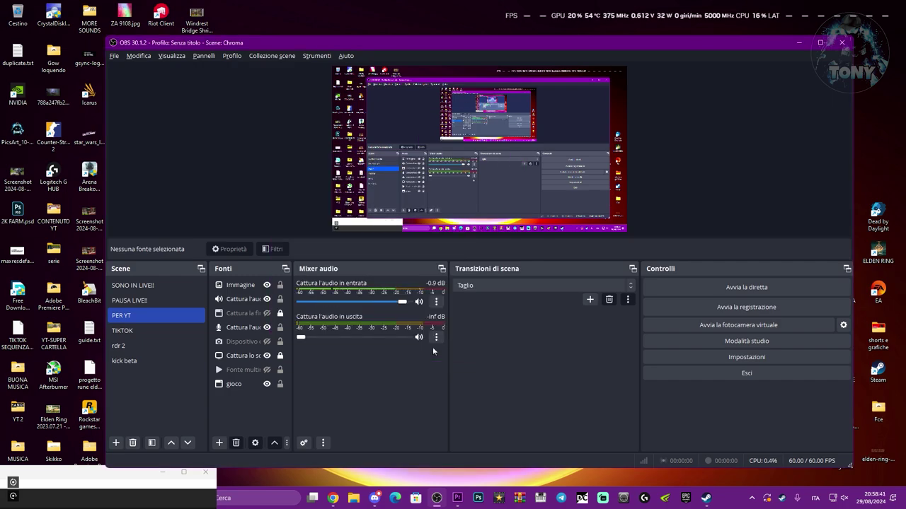
Step: Check the video and simple output settings, and set the output mode to Avanzate
click(746, 361)
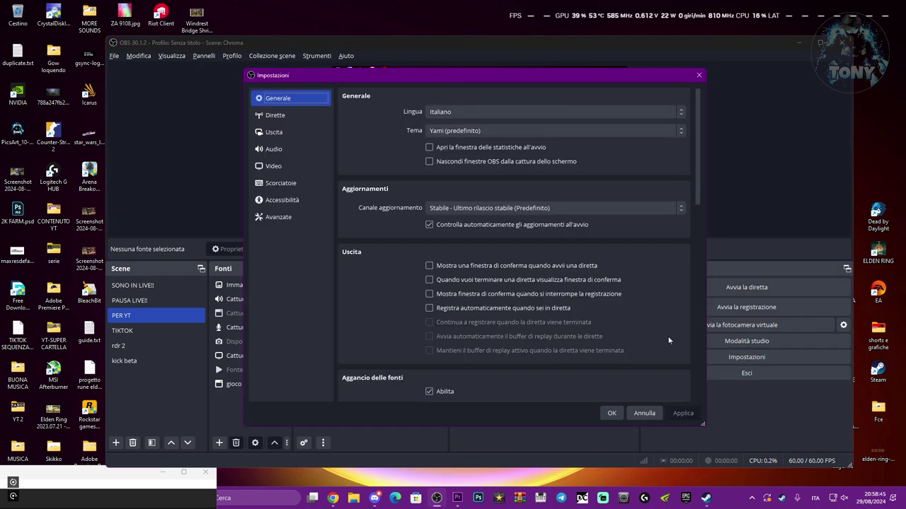
click(274, 166)
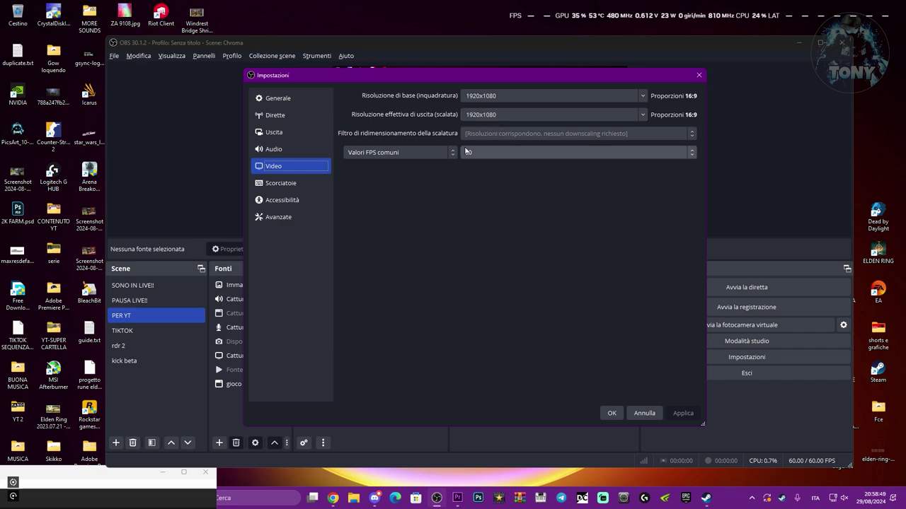
click(274, 131)
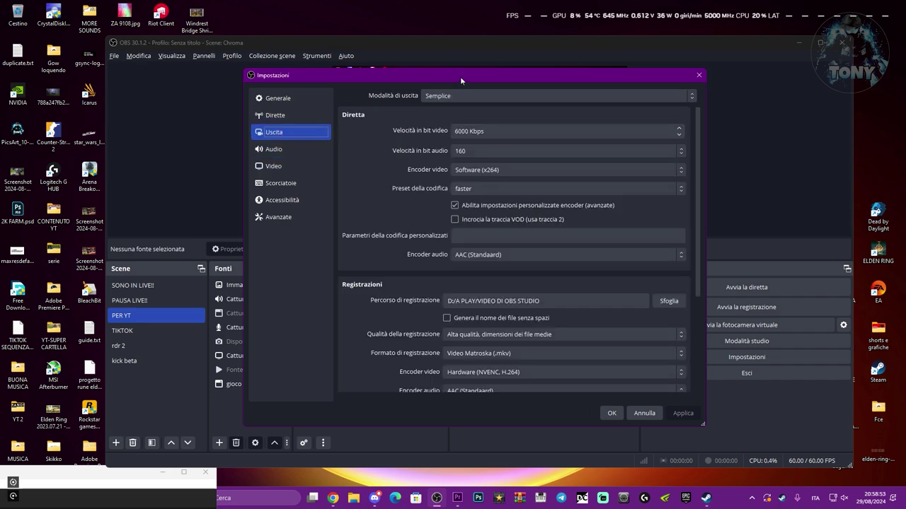
drag(460, 77, 465, 82)
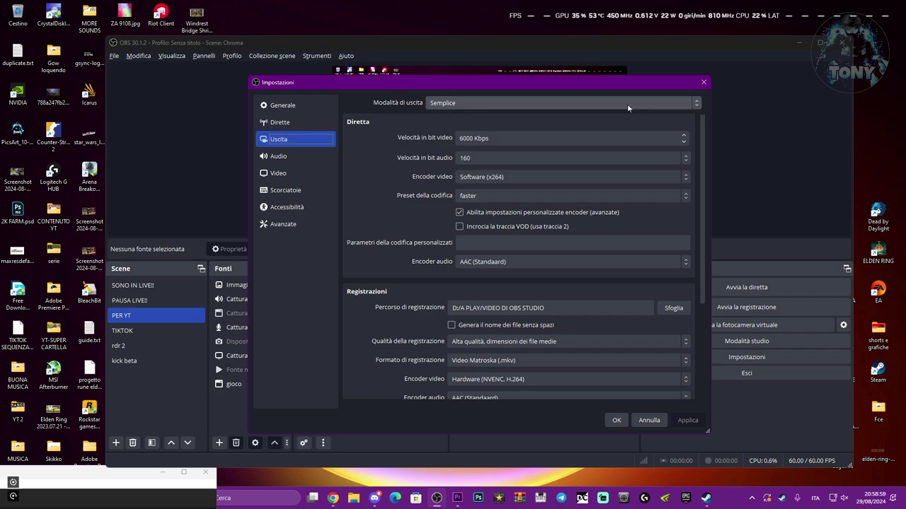
scroll(411, 338, down, 3)
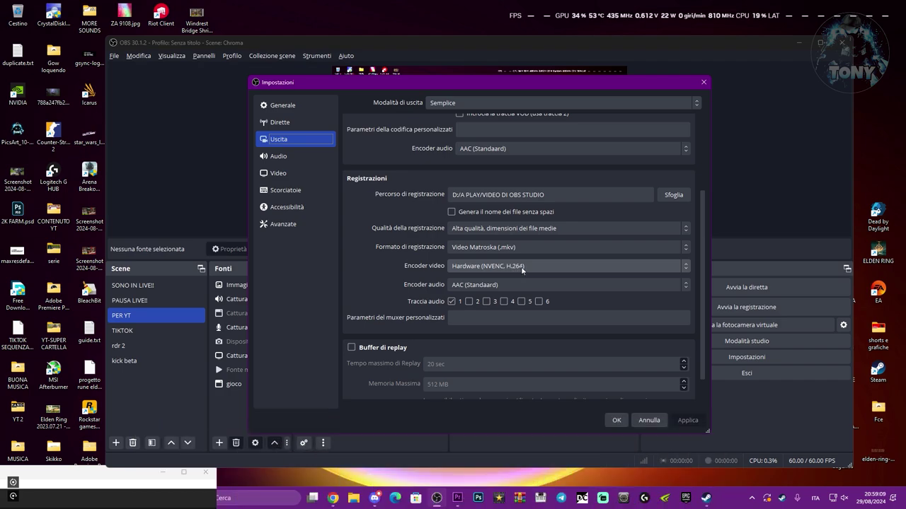
click(451, 103)
click(453, 104)
click(453, 104)
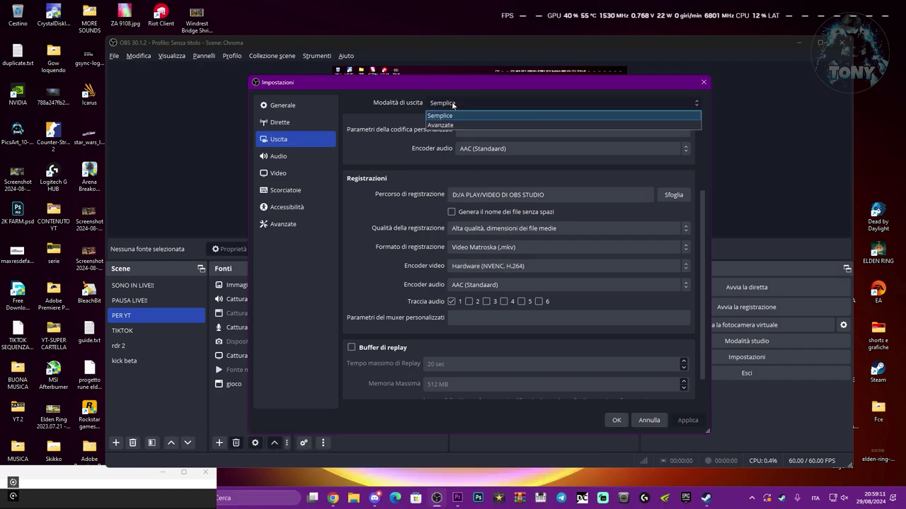
click(444, 128)
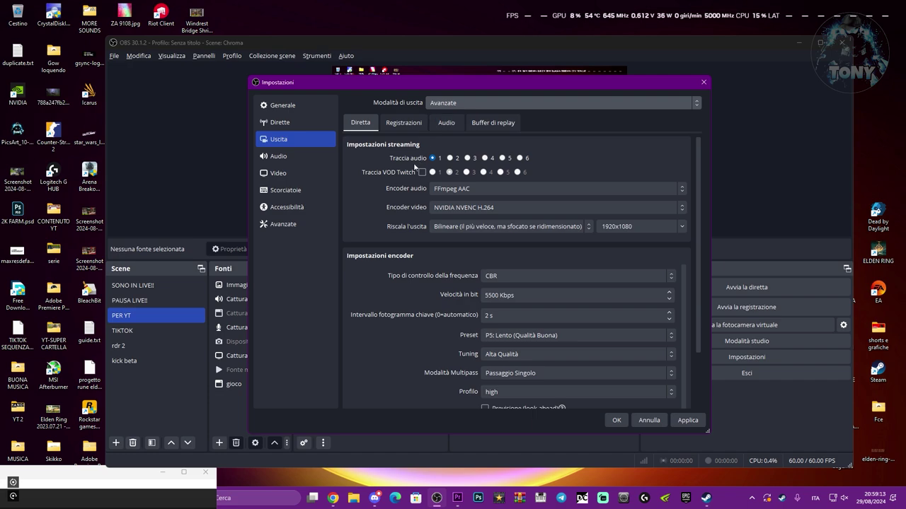
Step: Review the recording output settings, including the encoder's available rate control types and its constant quantisation level
scroll(388, 193, down, 1)
click(402, 127)
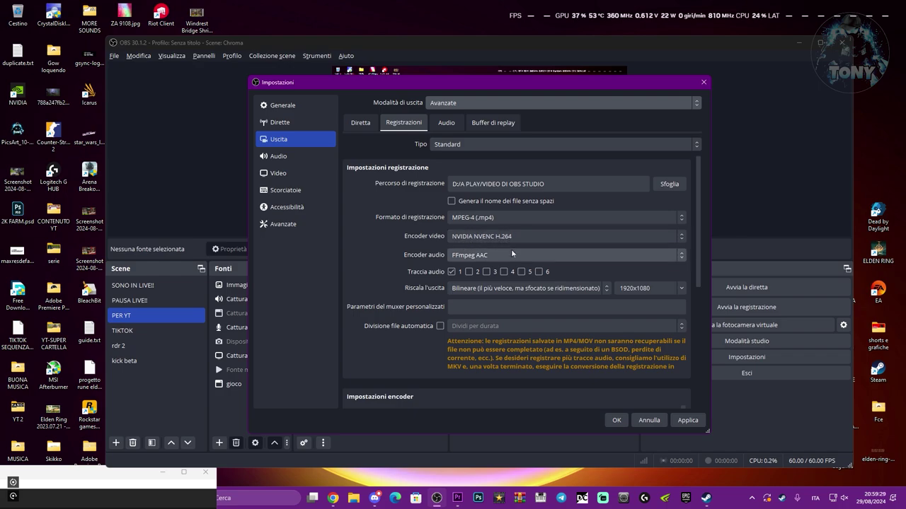
scroll(409, 290, down, 3)
scroll(409, 288, down, 1)
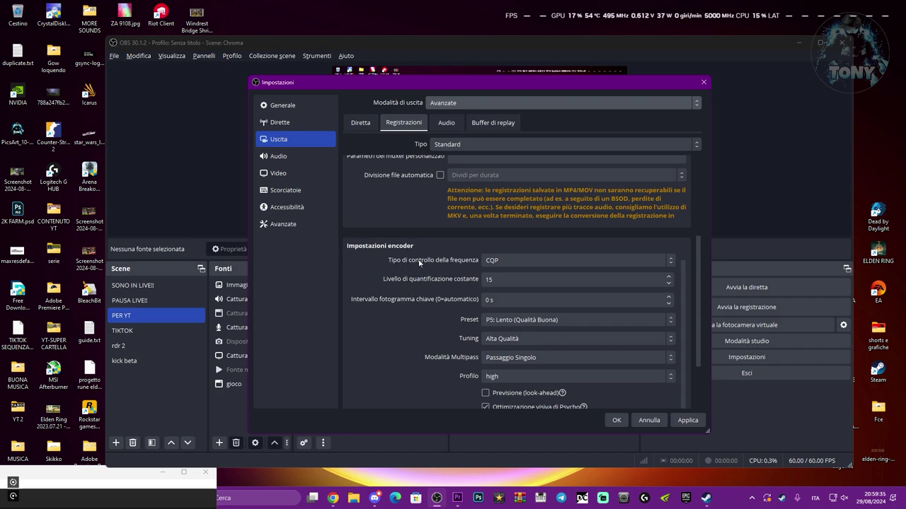
click(520, 261)
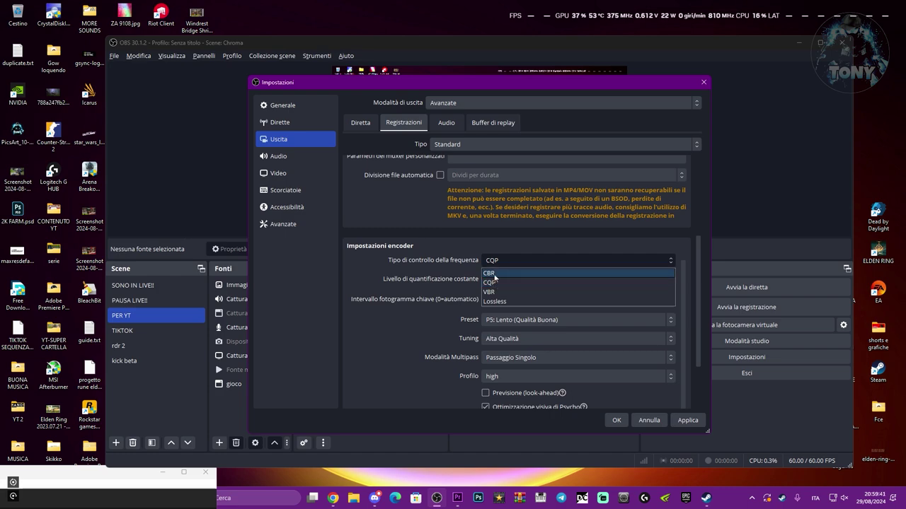
click(457, 275)
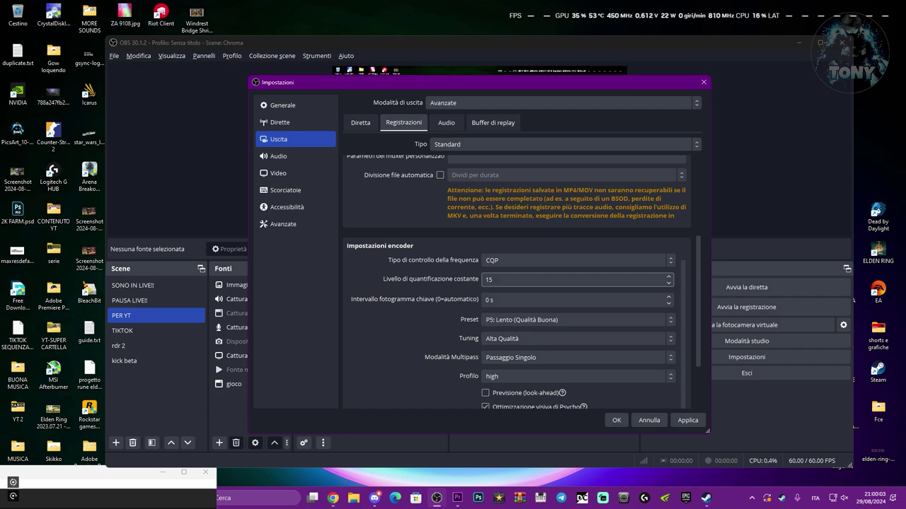
double_click(489, 279)
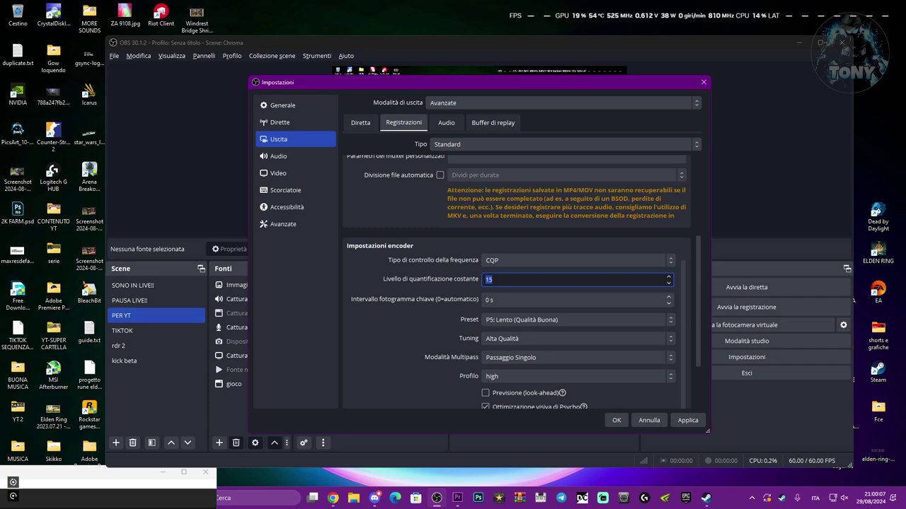
click(488, 280)
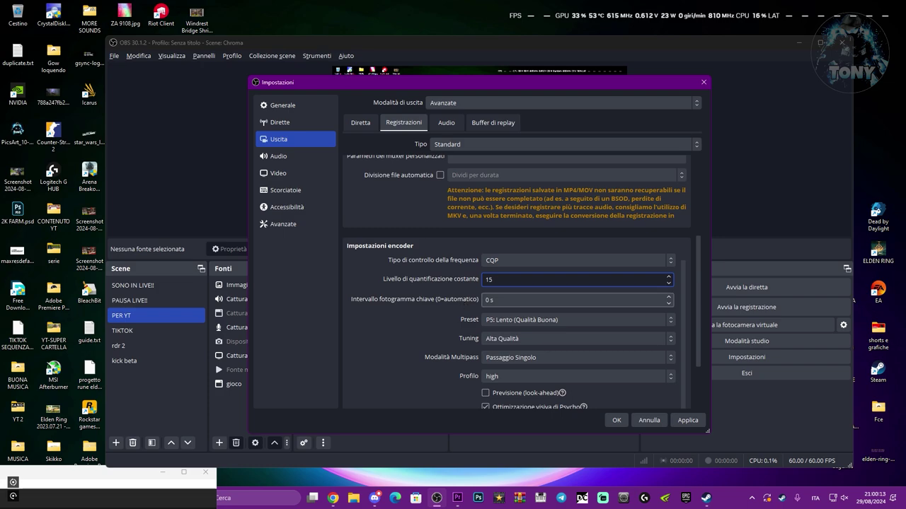
Step: Check the tuning and profile options of the recording encoder, and apply the current settings
scroll(460, 321, down, 1)
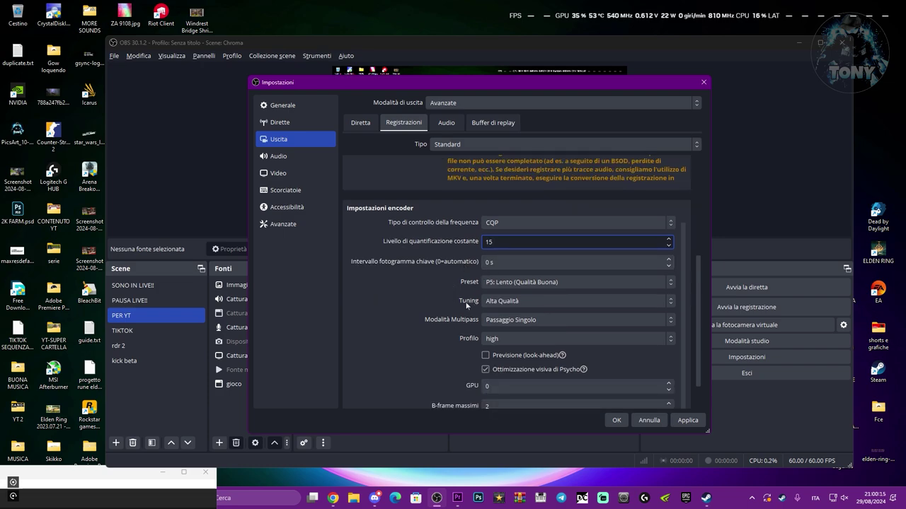
click(539, 300)
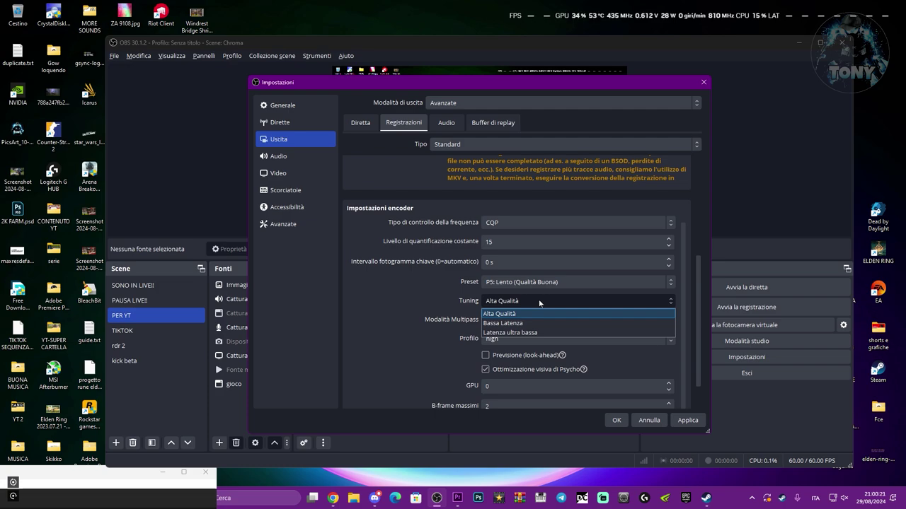
click(415, 301)
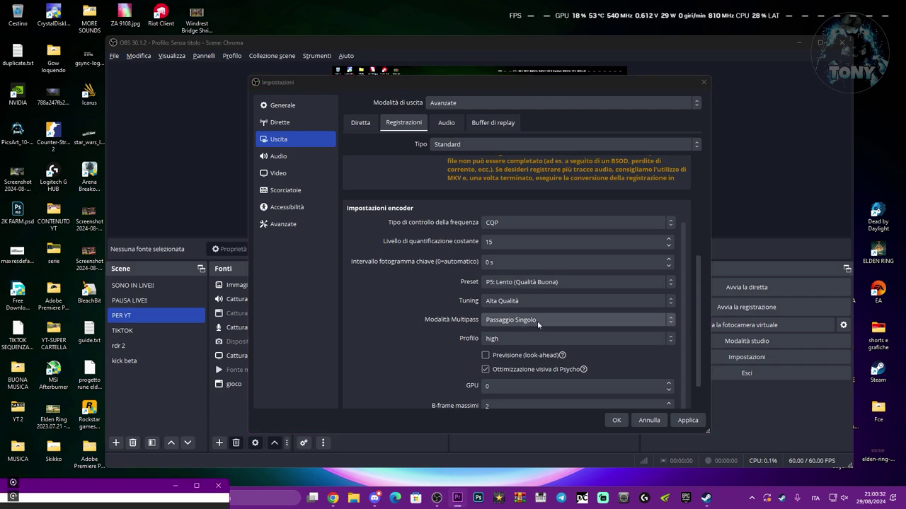
click(498, 340)
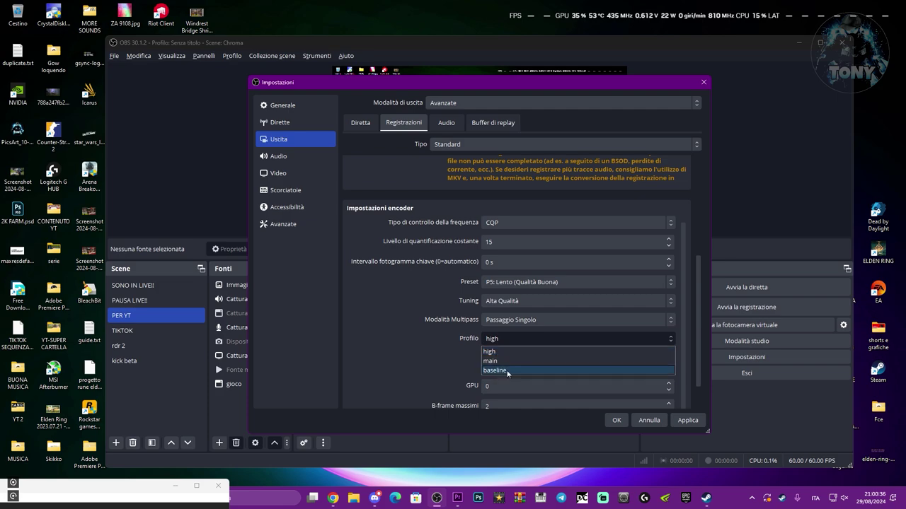
click(438, 372)
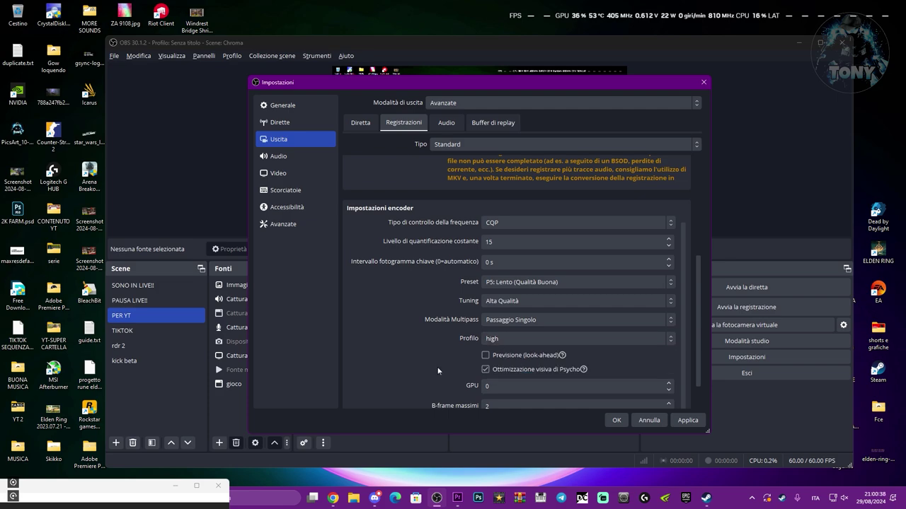
scroll(462, 334, down, 1)
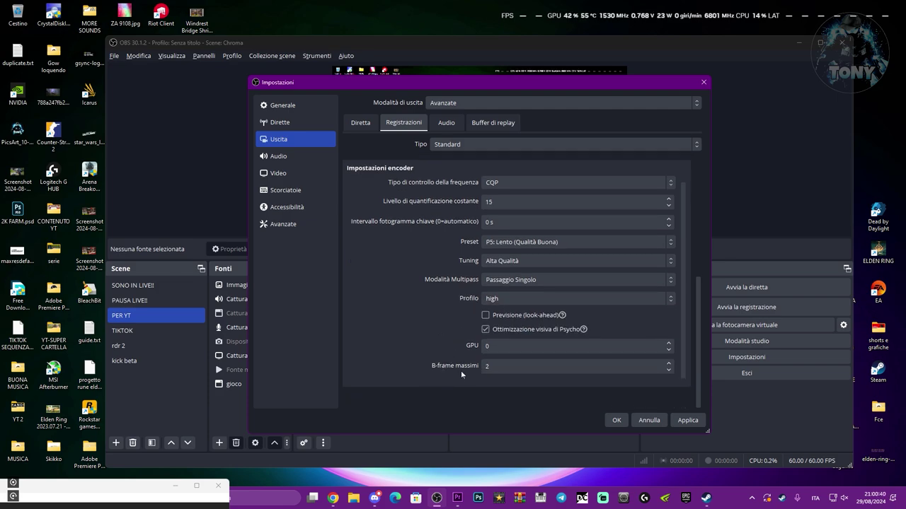
scroll(463, 347, up, 5)
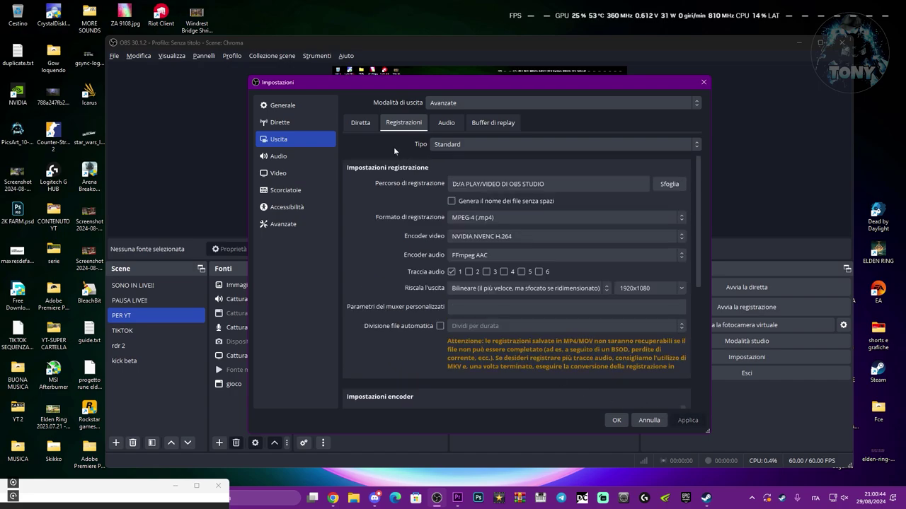
Step: Set the bitrate of the streaming encoder to 1000 Kbps
click(360, 122)
scroll(425, 256, up, 2)
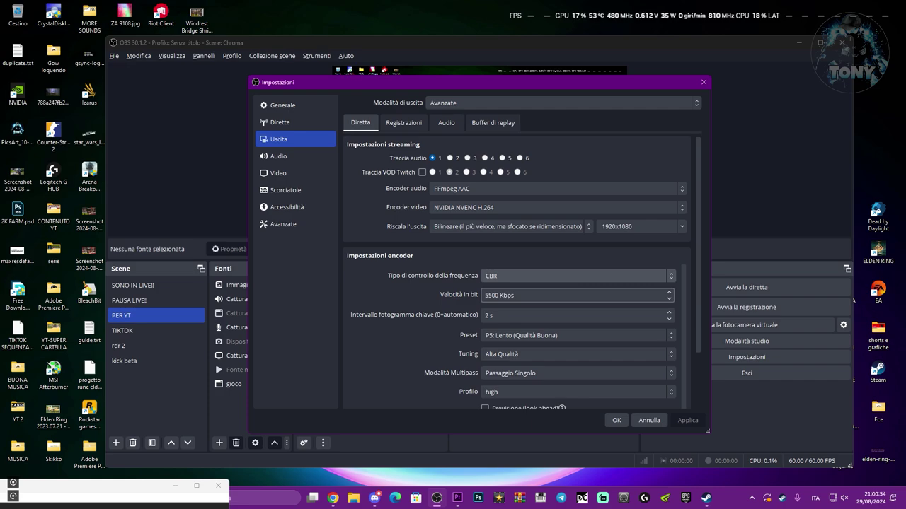
double_click(491, 296)
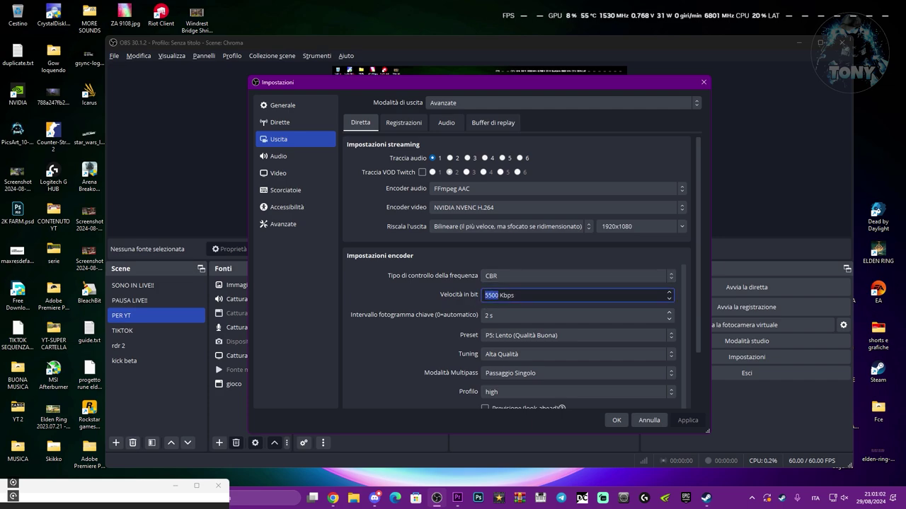
text(1000)
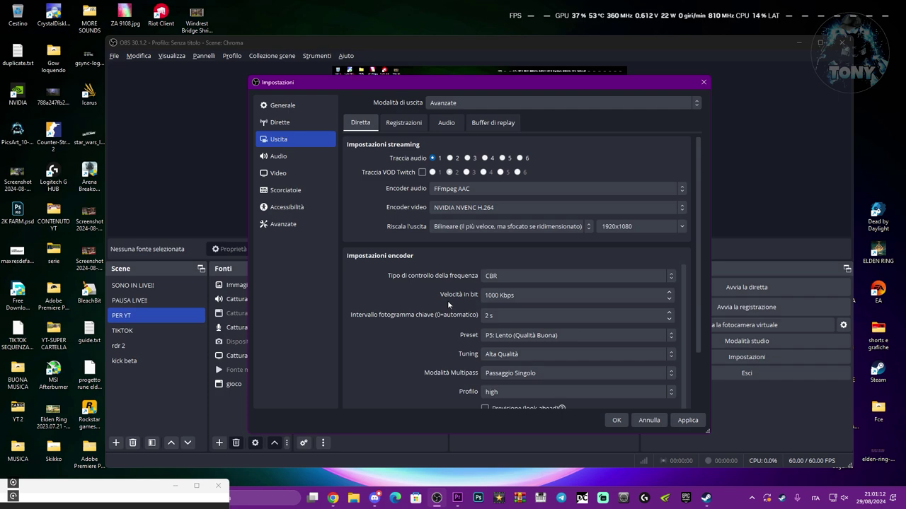
click(499, 295)
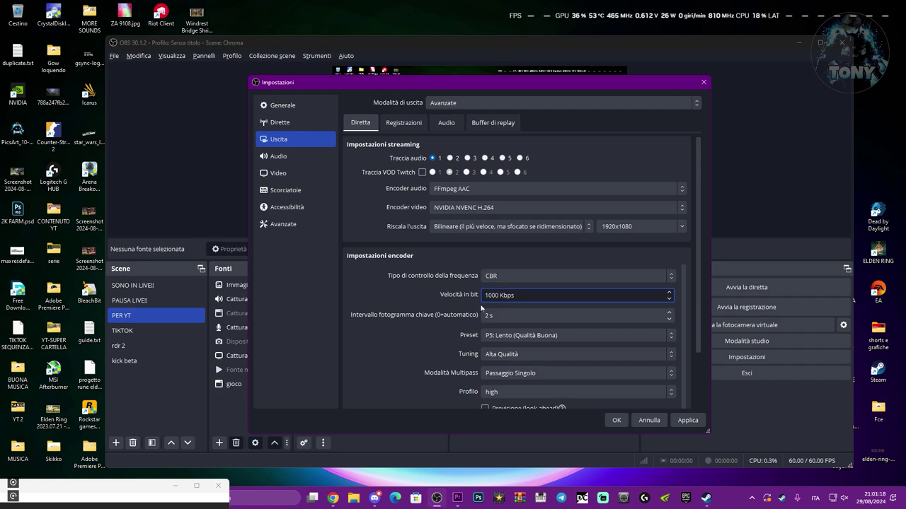
click(433, 296)
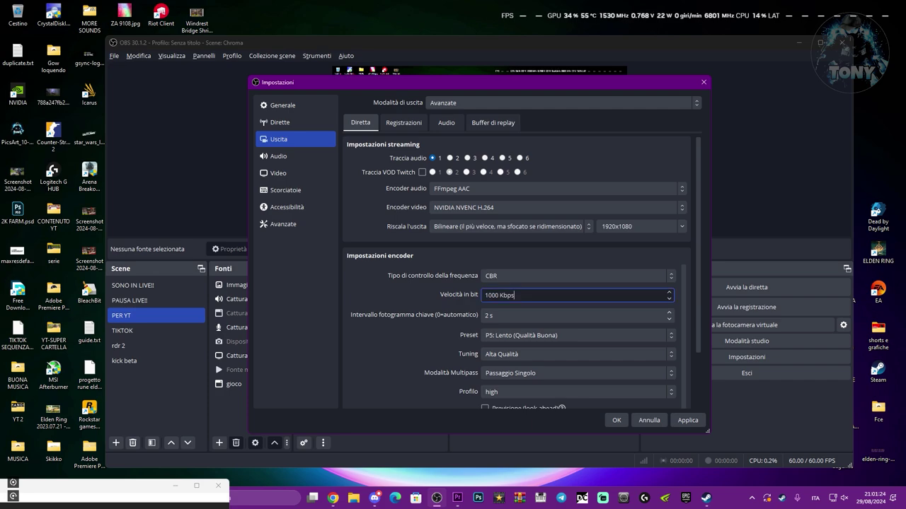
Step: Set the bitrate of the streaming encoder to 6000 Kbps
triple_click(502, 295)
drag(499, 295, 474, 303)
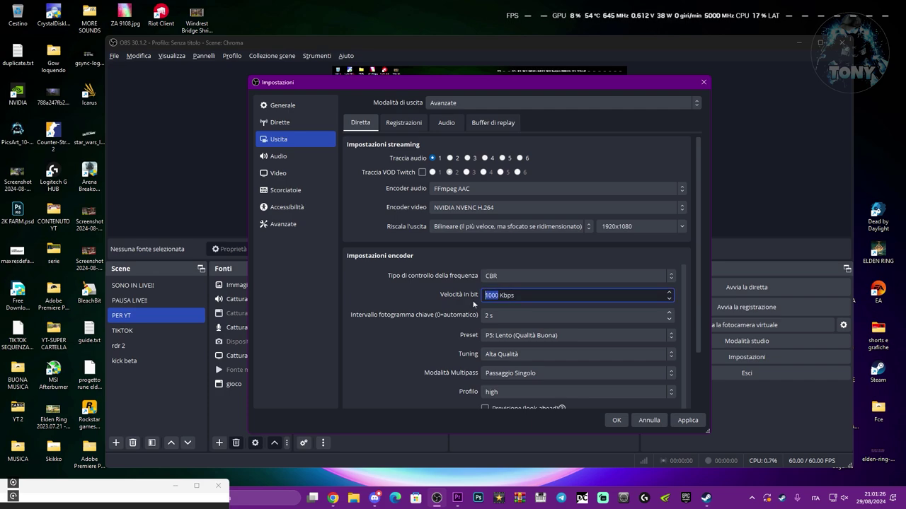
text(6000)
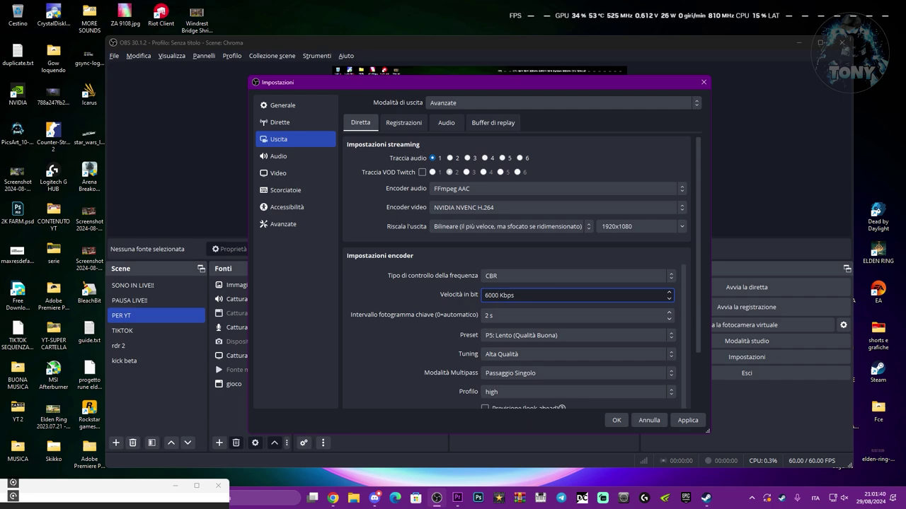
click(485, 306)
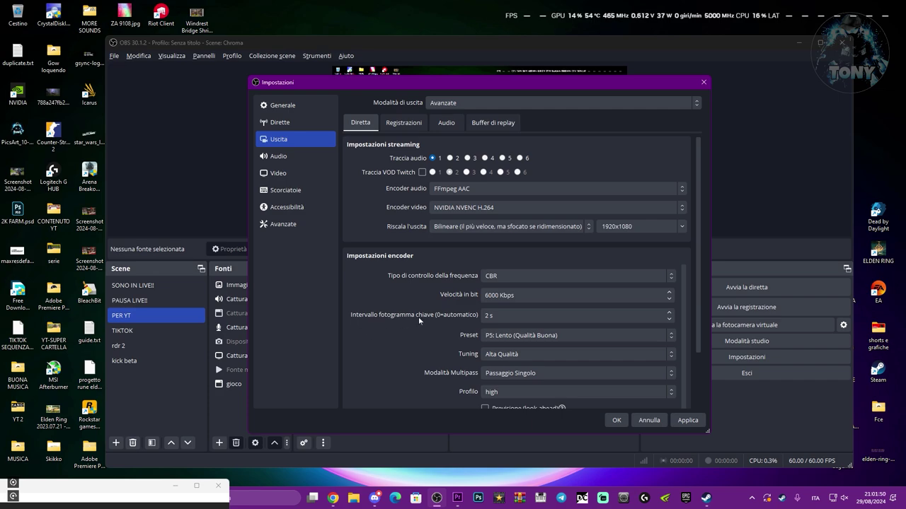
Step: Look over the remaining streaming encoder options and the recording settings once more
scroll(516, 333, down, 1)
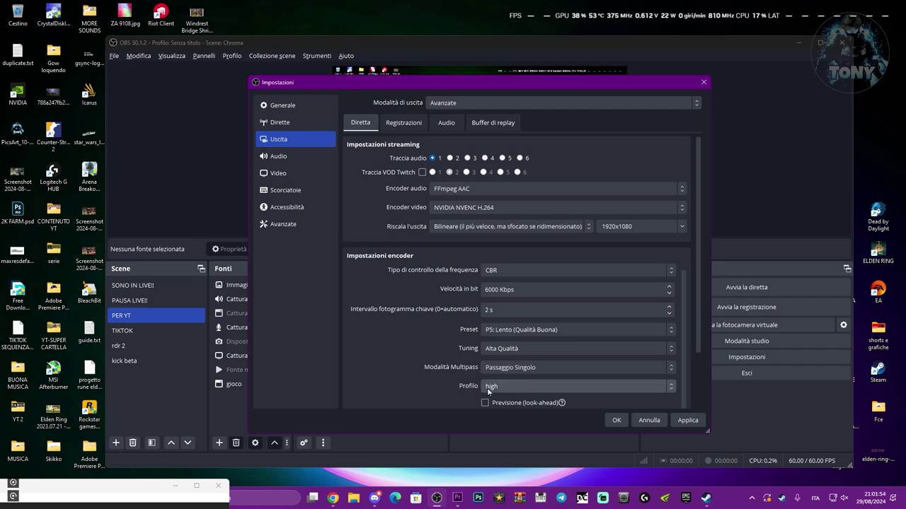
scroll(426, 360, down, 1)
scroll(427, 354, up, 2)
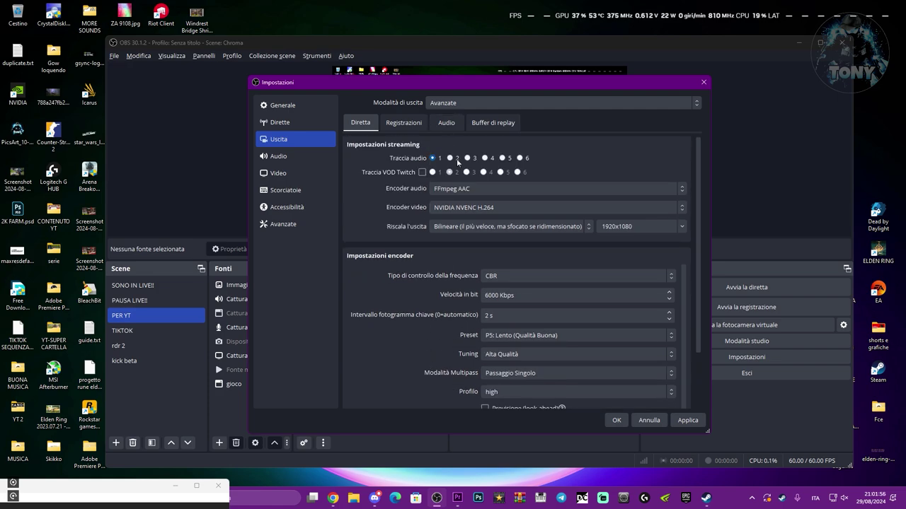
scroll(456, 355, down, 1)
click(403, 123)
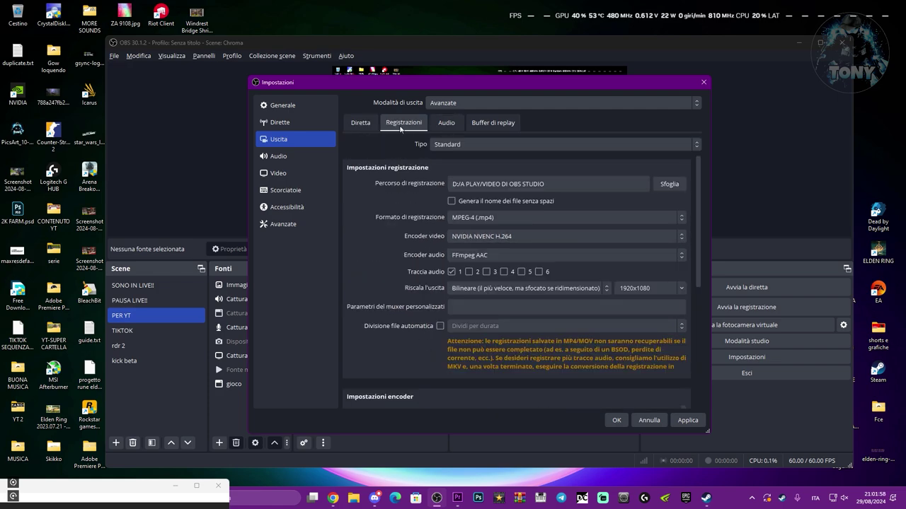
scroll(434, 236, down, 5)
scroll(436, 239, up, 5)
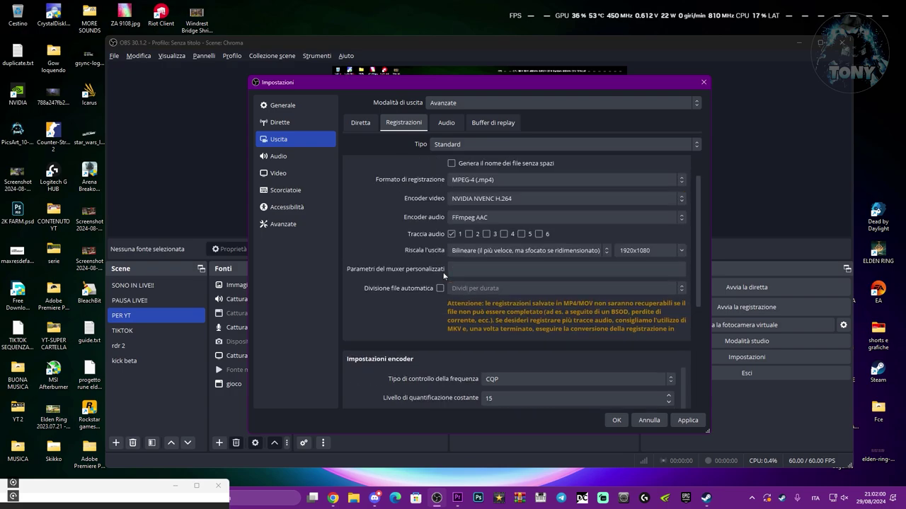
Step: Return to the streaming output settings, apply the changes and close the settings window
click(360, 122)
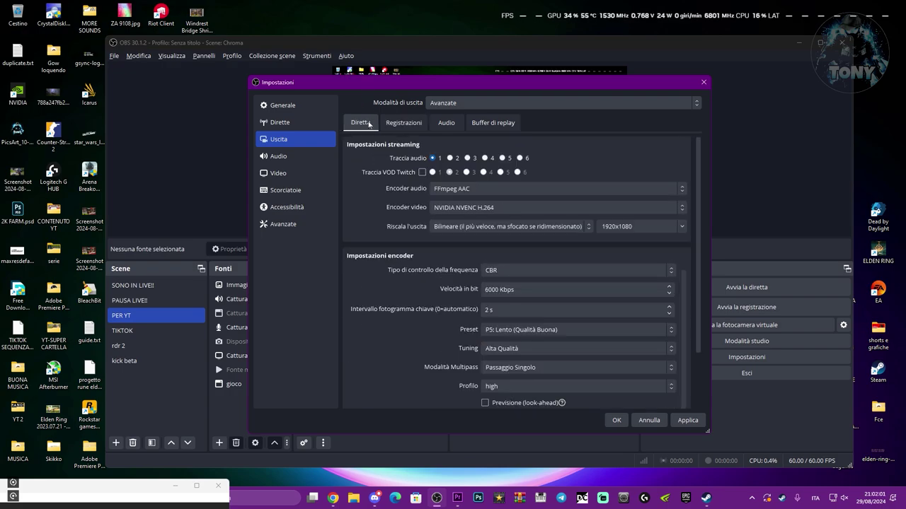
click(687, 420)
click(616, 423)
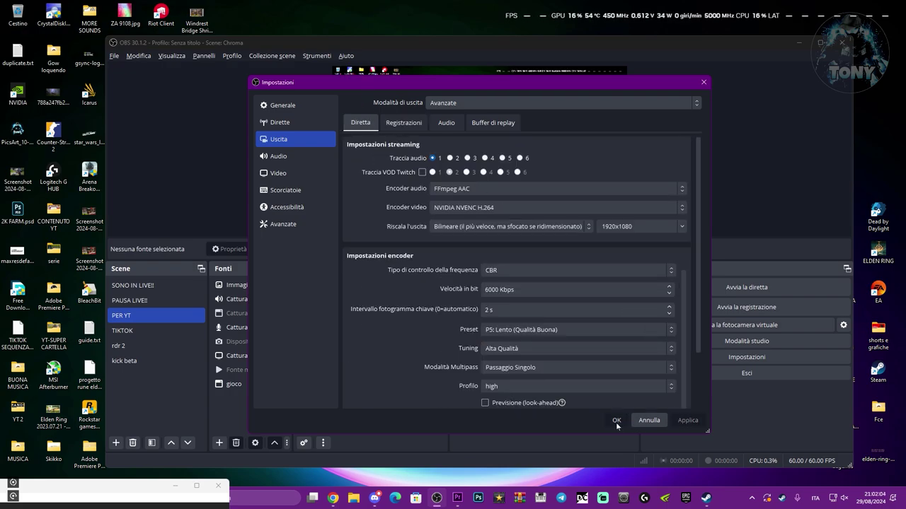